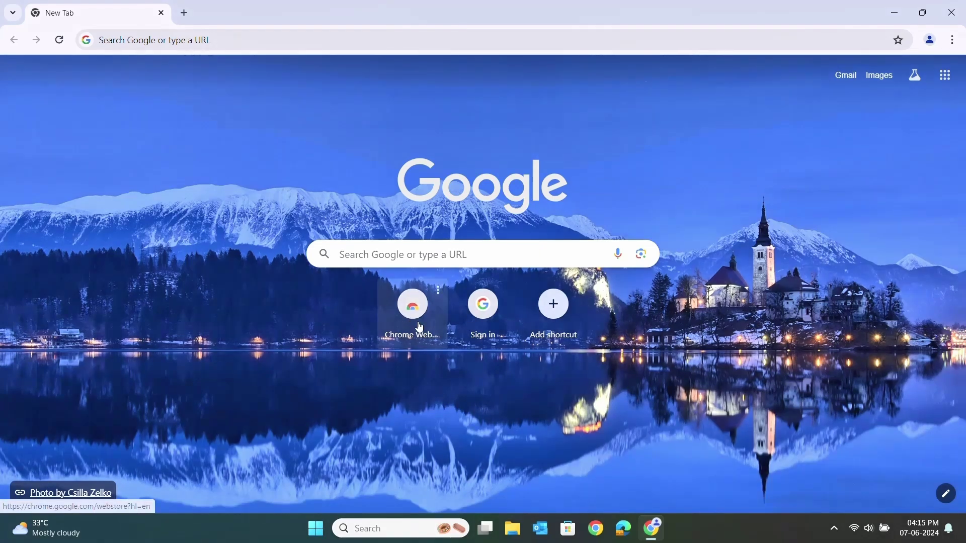
# - Search the Chrome Web Store for 'chromebook' and open the Chromebook Recovery Utility page
pyautogui.click(413, 304)
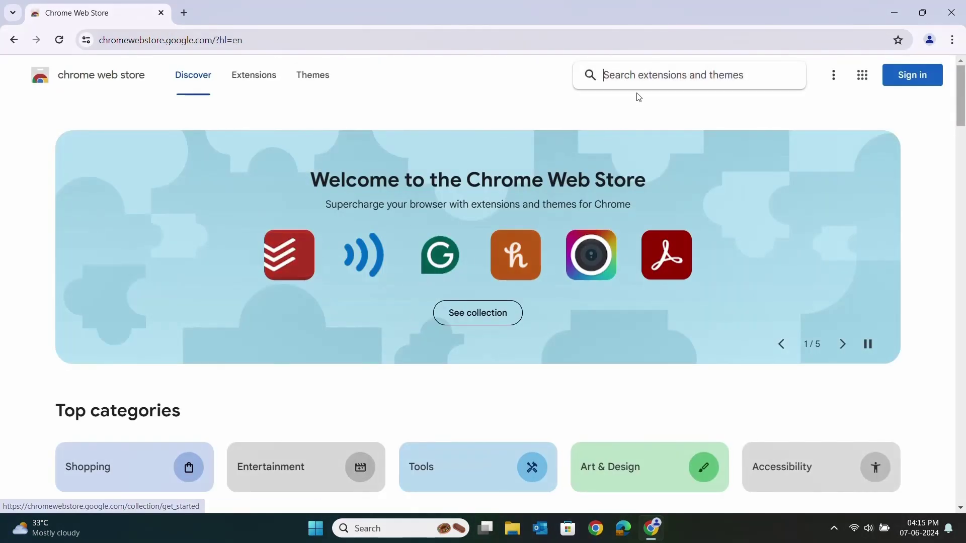
pyautogui.click(634, 79)
pyautogui.write('chromebook')
pyautogui.press('Return')
pyautogui.click(504, 154)
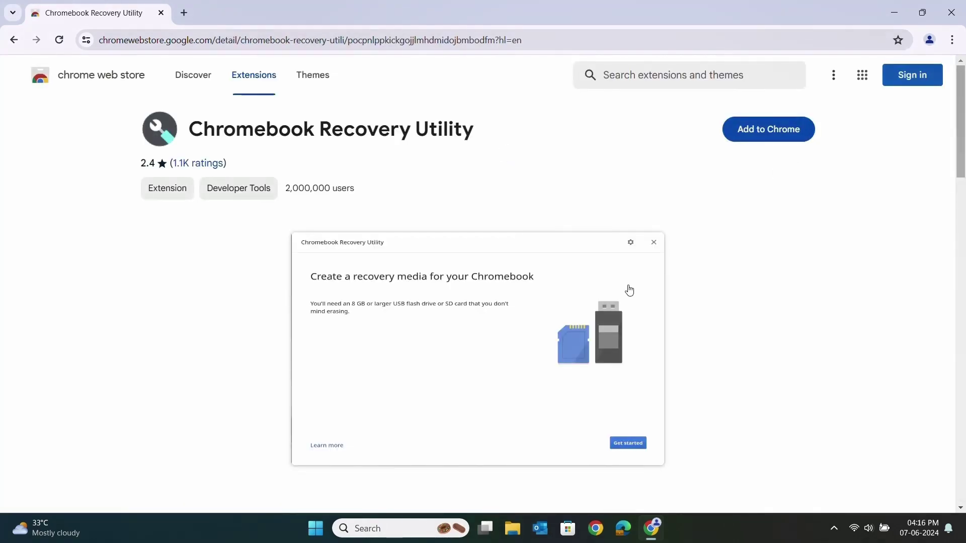
pyautogui.scroll(-3, 627, 298)
pyautogui.scroll(-3, 627, 300)
pyautogui.scroll(-3, 627, 299)
pyautogui.scroll(10, 627, 299)
pyautogui.scroll(-1, 627, 299)
pyautogui.scroll(1, 627, 299)
# - Confirm adding Chromebook Recovery Utility, dismiss the notice, and list extensions in a new tab
pyautogui.click(783, 136)
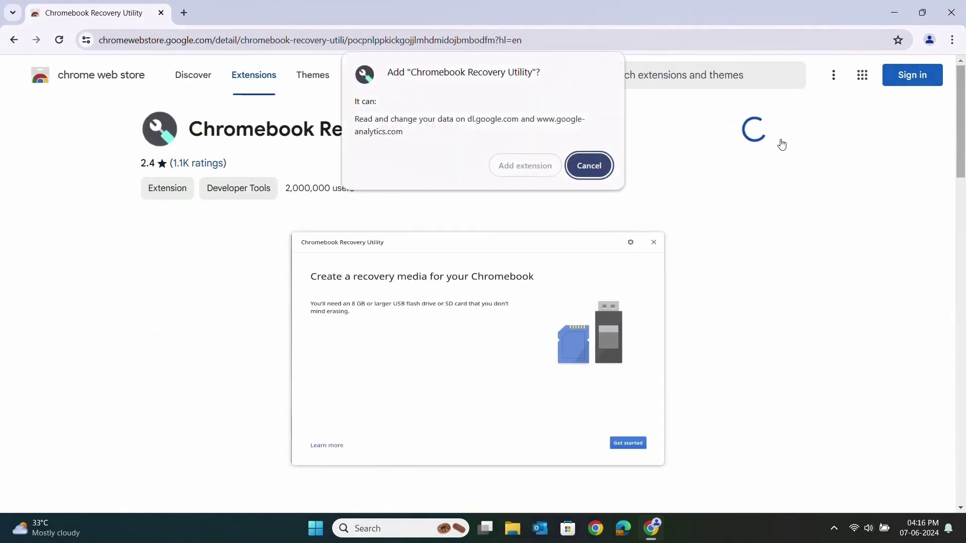
pyautogui.click(524, 166)
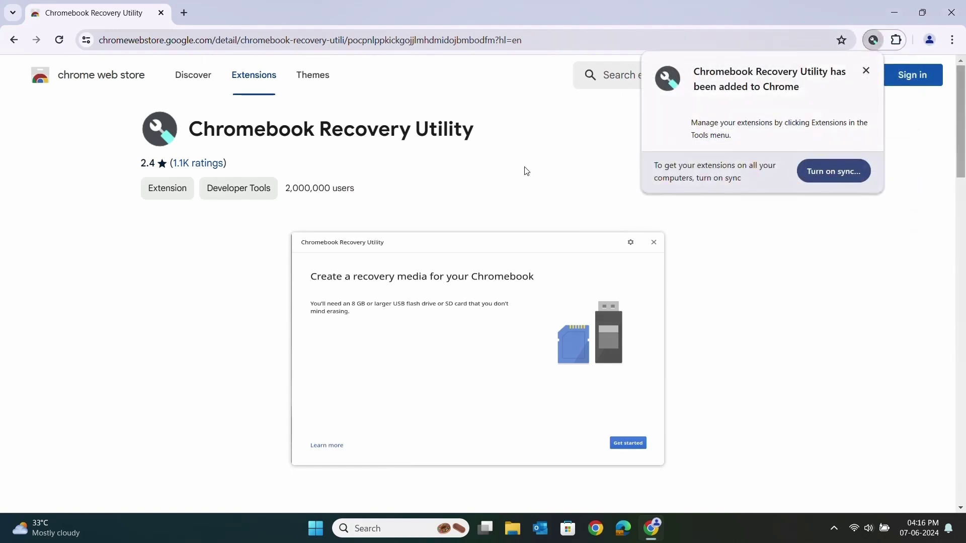
pyautogui.click(866, 71)
pyautogui.click(183, 12)
pyautogui.click(897, 40)
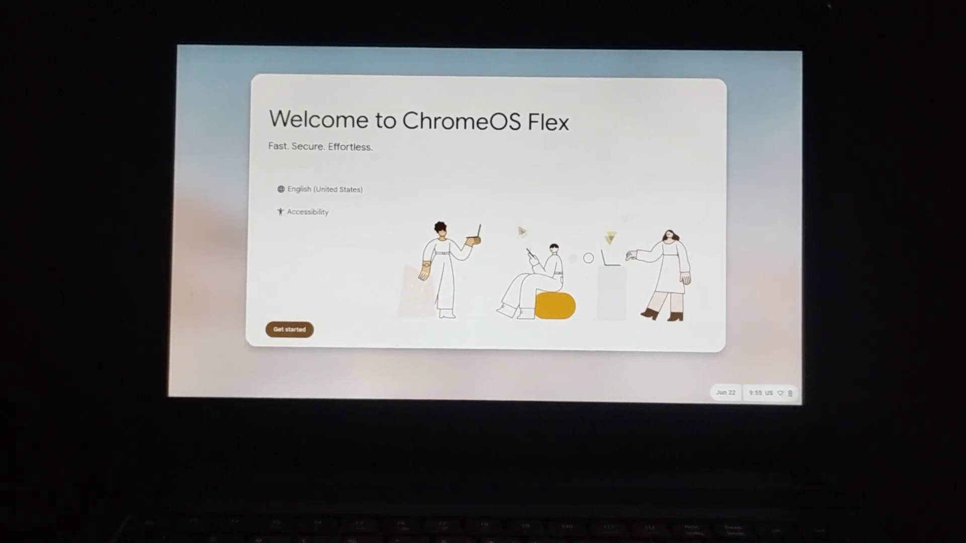
# - Keep English (United States) in the language settings, accept them, and choose Get started
pyautogui.click(329, 196)
pyautogui.click(681, 164)
pyautogui.click(557, 247)
pyautogui.click(692, 334)
pyautogui.click(290, 330)
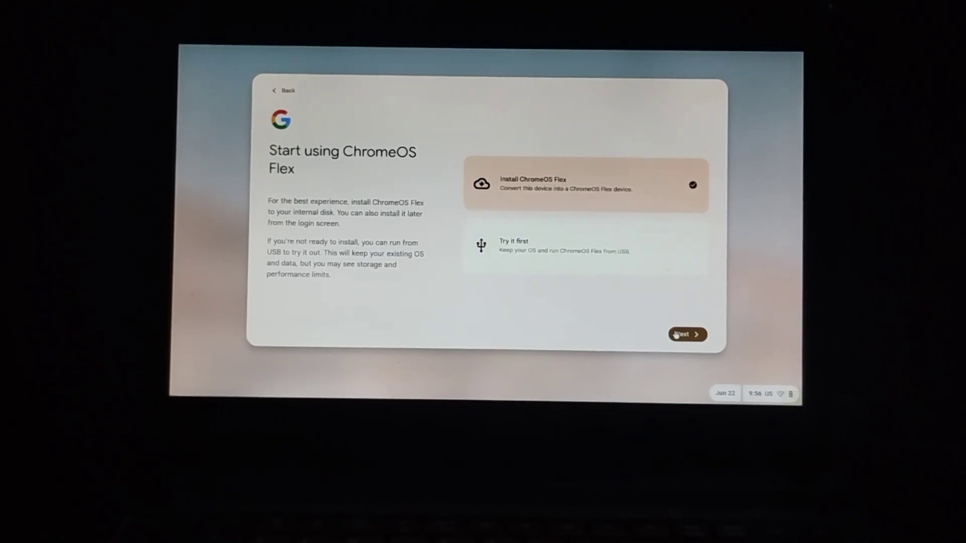
# - Choose Install ChromeOS Flex and continue to the erase-drive confirmation
pyautogui.click(676, 336)
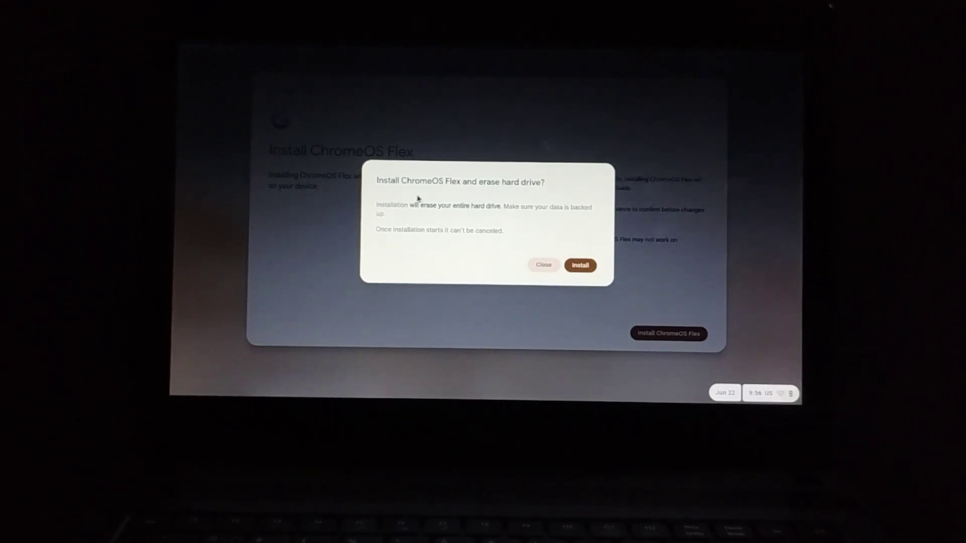
# - Confirm erasing the entire hard drive and let ChromeOS Flex install to completion
pyautogui.click(581, 266)
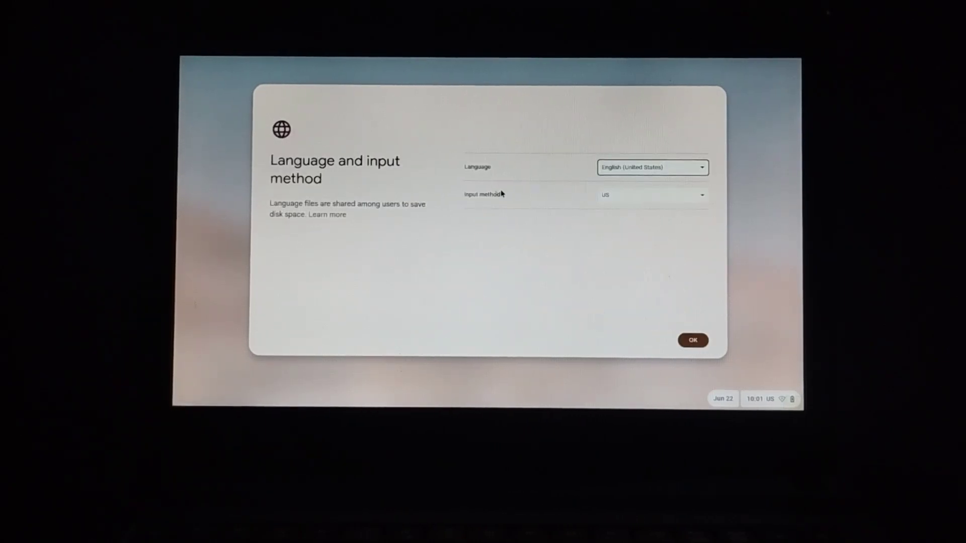
# - Choose English (India) as the language and UK as the input method, then confirm
pyautogui.click(647, 172)
pyautogui.click(626, 312)
pyautogui.click(643, 196)
pyautogui.click(629, 234)
pyautogui.click(692, 340)
# - Reach the network step and connect to Wi-Fi (2.4Ghz) with its password
pyautogui.click(295, 338)
pyautogui.click(516, 133)
pyautogui.write('-••••••')
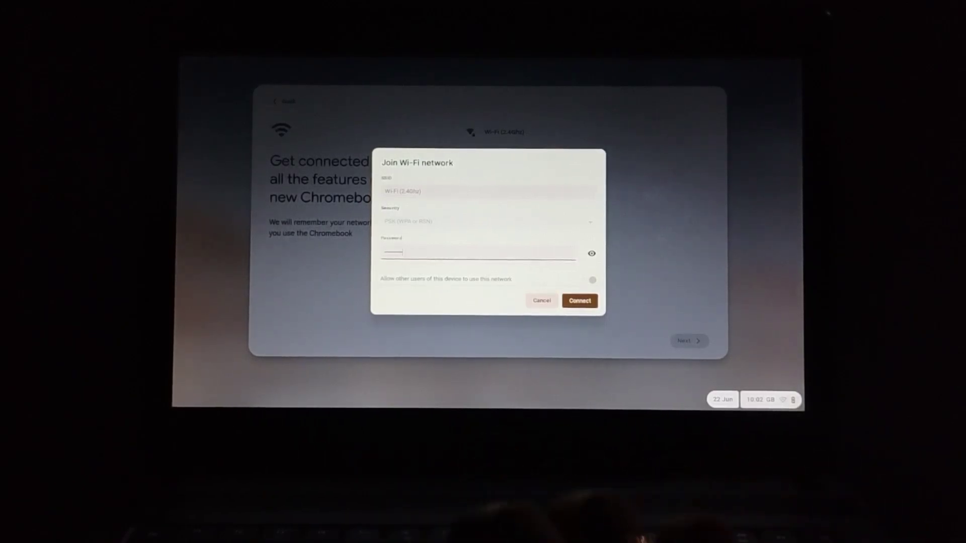
pyautogui.click(581, 302)
# - Choose 'For personal use' as the Chromebook setup and continue
pyautogui.click(679, 166)
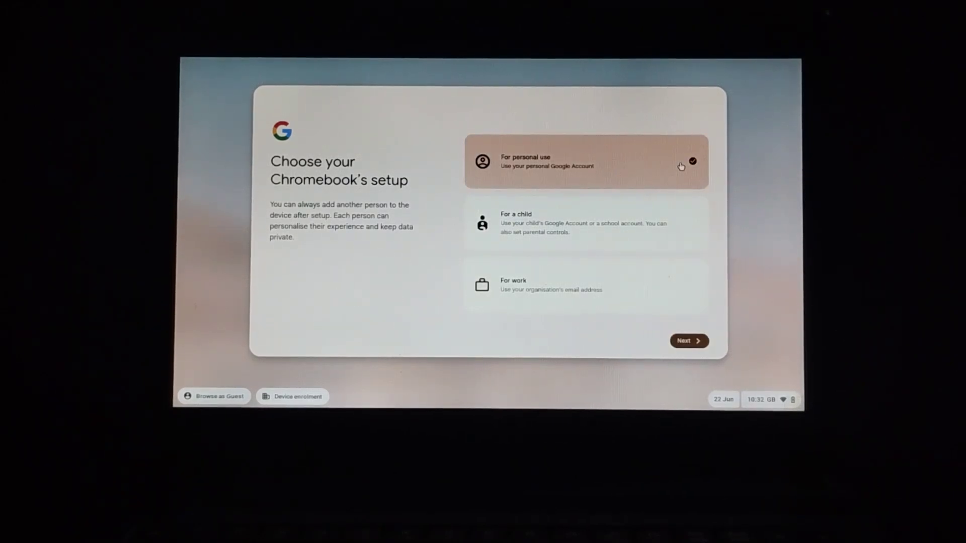
pyautogui.click(688, 341)
# - Move past the Google Account screen and choose Browse as Guest instead of signing in
pyautogui.click(691, 343)
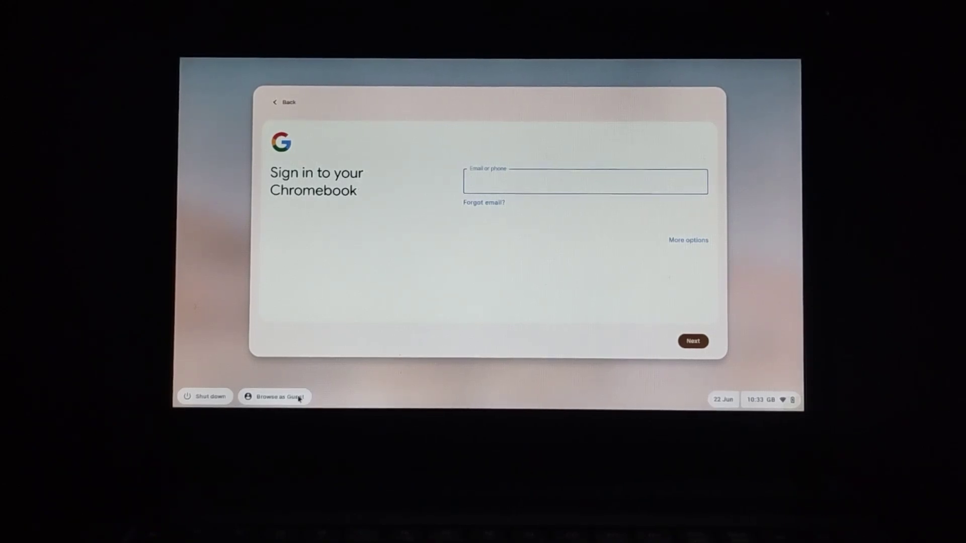
pyautogui.click(284, 398)
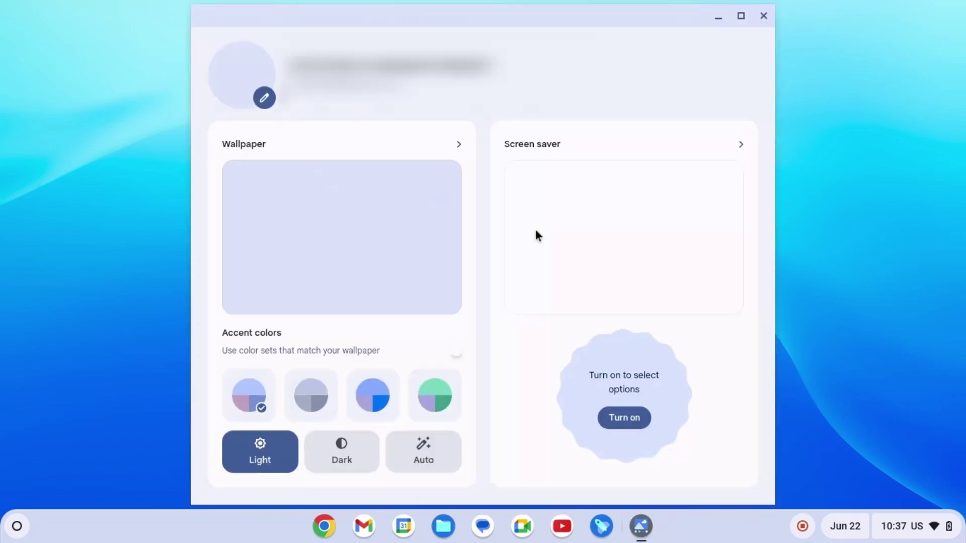
# - Close the Personalization window showing wallpaper, accent colors and screen saver
pyautogui.click(763, 19)
# - Open the shelf launcher to reveal more apps such as Google Maps, Calculator, Camera and Terminal
pyautogui.click(17, 526)
pyautogui.scroll(-3, 211, 340)
pyautogui.scroll(-2, 211, 340)
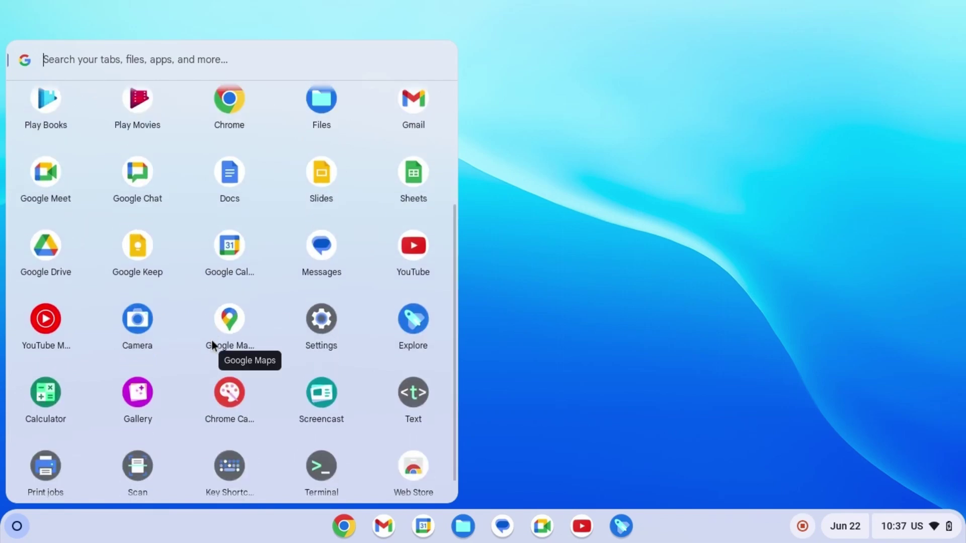